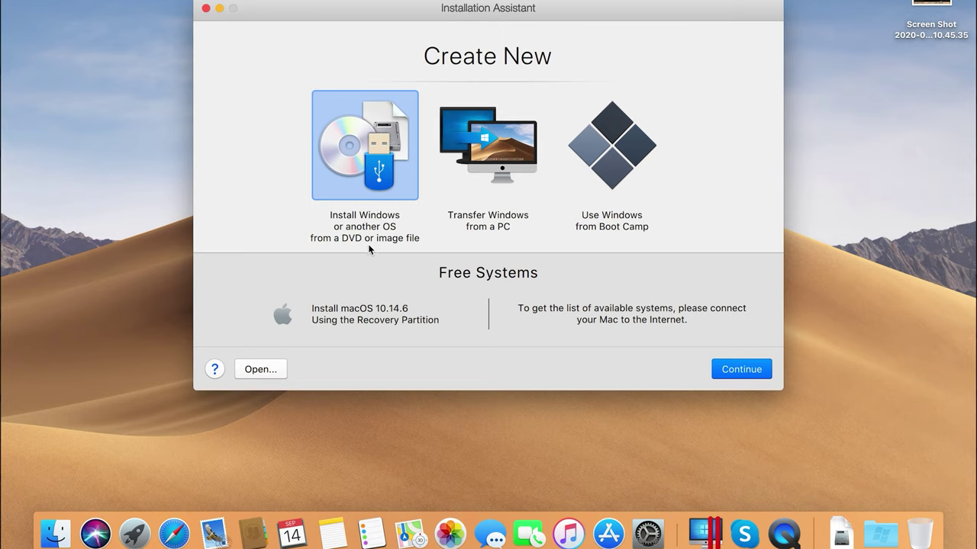
# Manually choose Win10_2004_English_x64.iso from Downloads as the Windows 10 installation image.
pyautogui.click(743, 374)
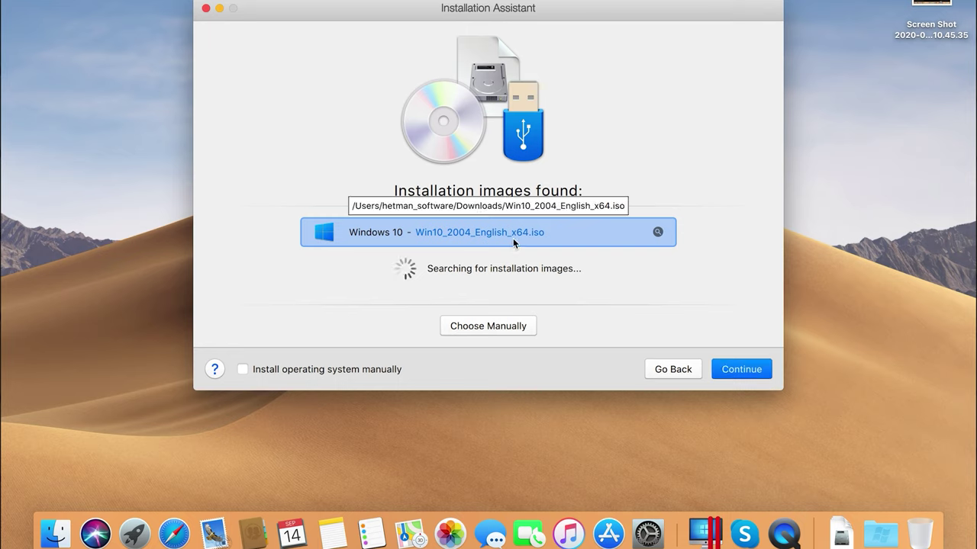
pyautogui.click(489, 326)
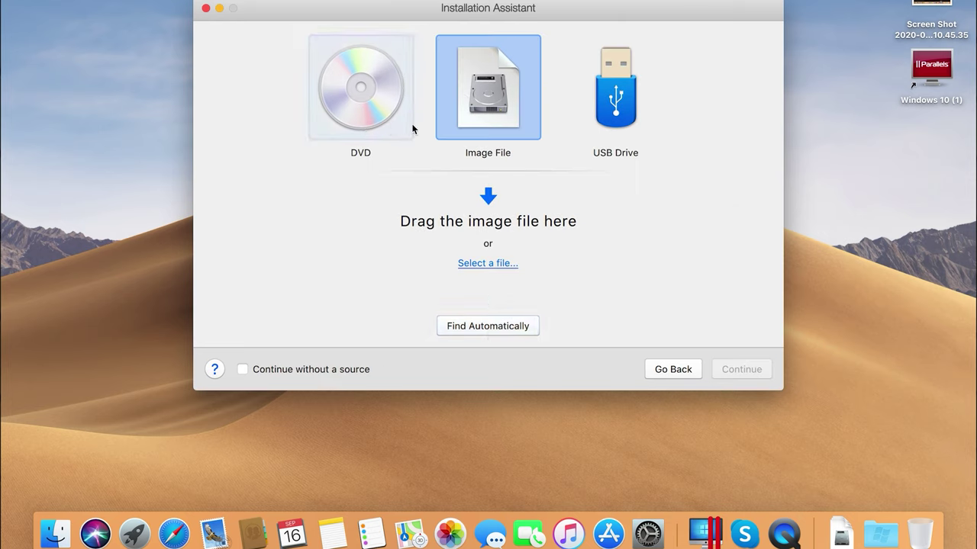
pyautogui.click(492, 266)
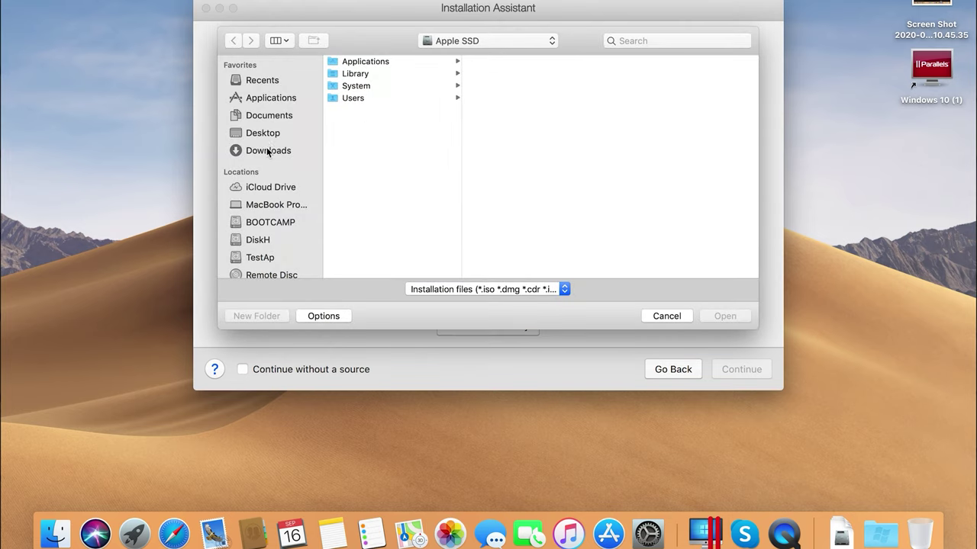
pyautogui.click(269, 149)
pyautogui.click(395, 102)
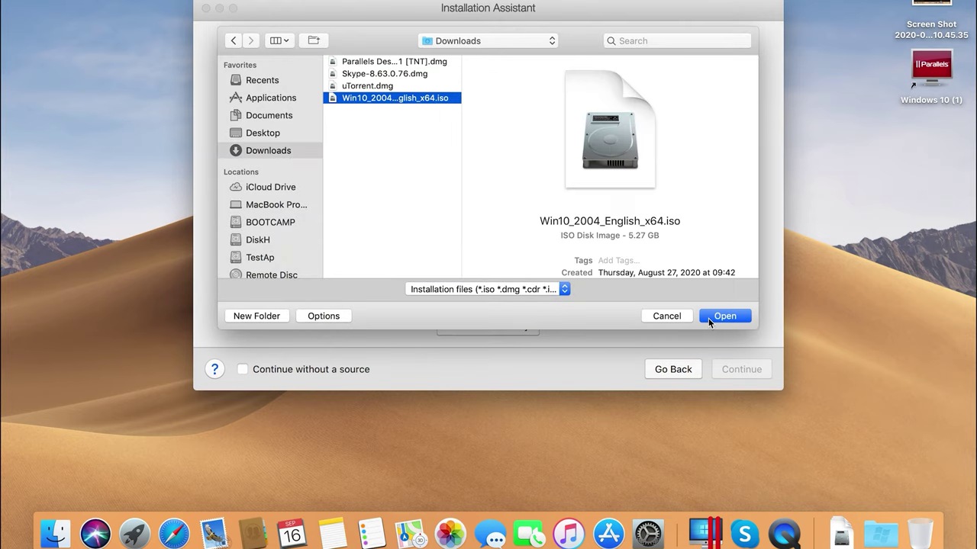
pyautogui.click(705, 312)
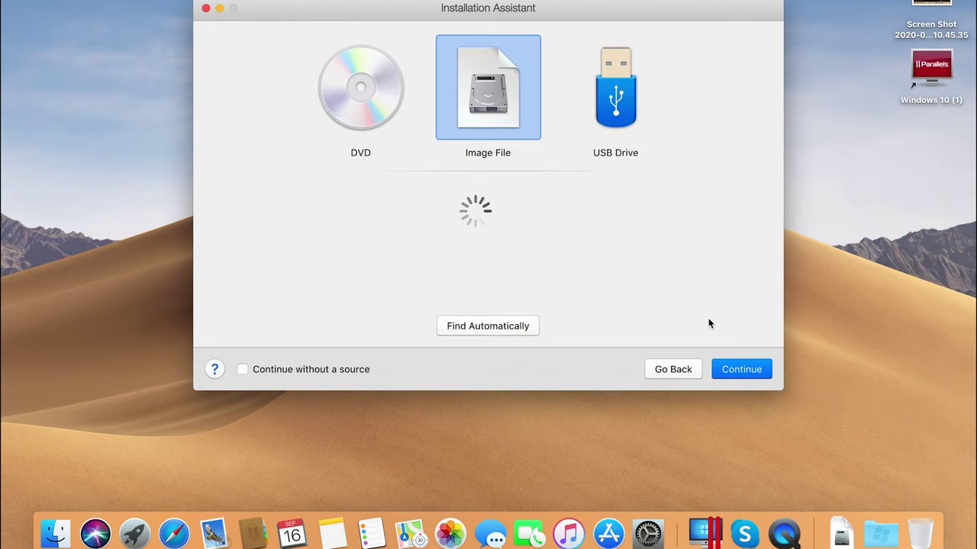
pyautogui.click(749, 370)
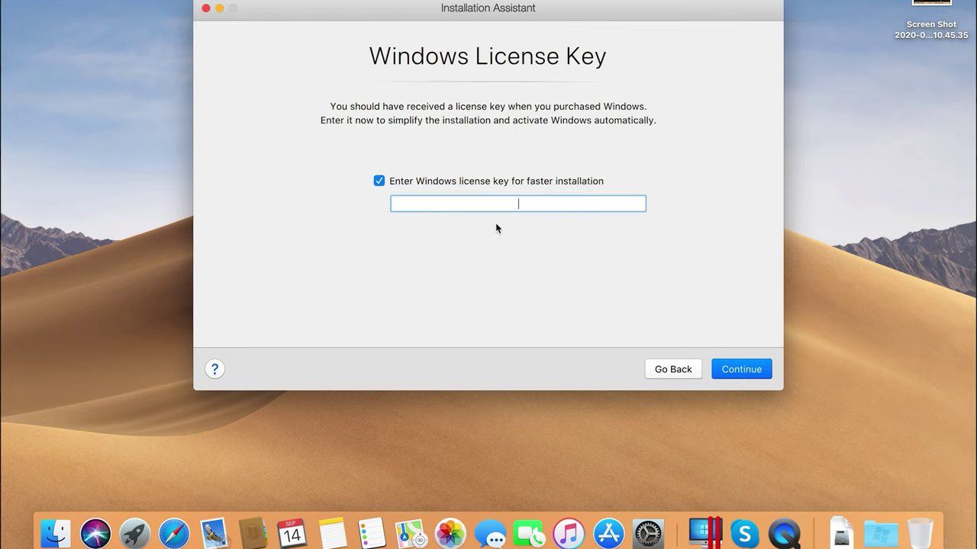
# Skip the licence key, select the Windows 10 Pro edition, and keep Productivity as the main use.
pyautogui.click(448, 182)
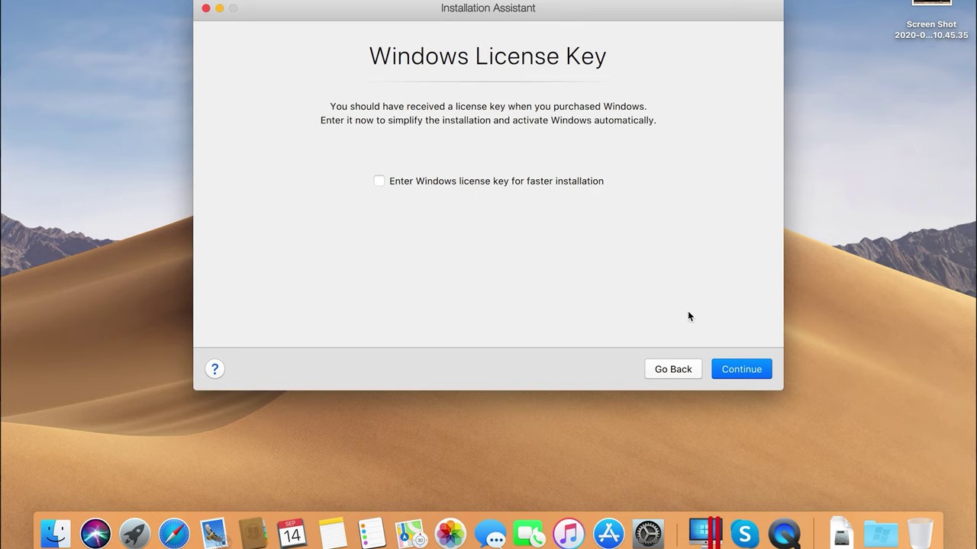
pyautogui.click(742, 375)
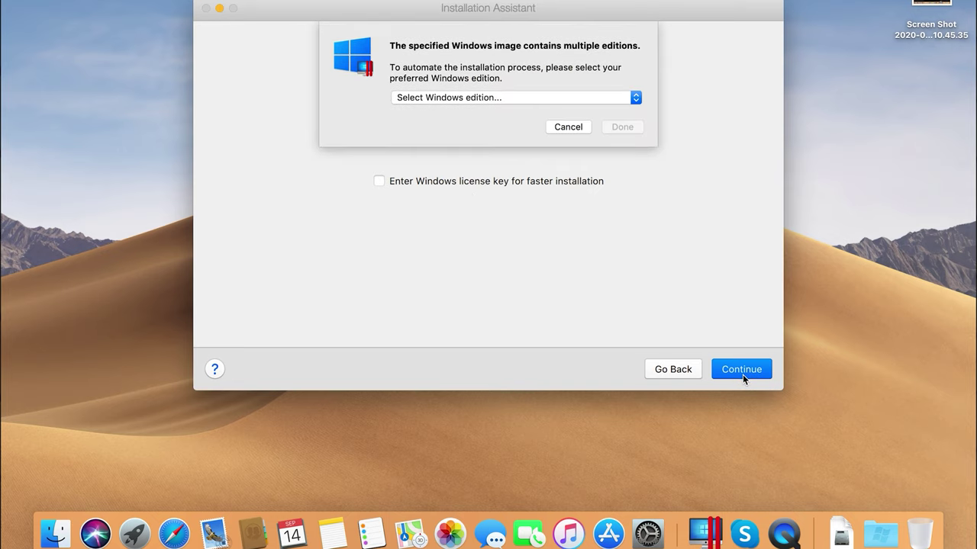
pyautogui.click(577, 98)
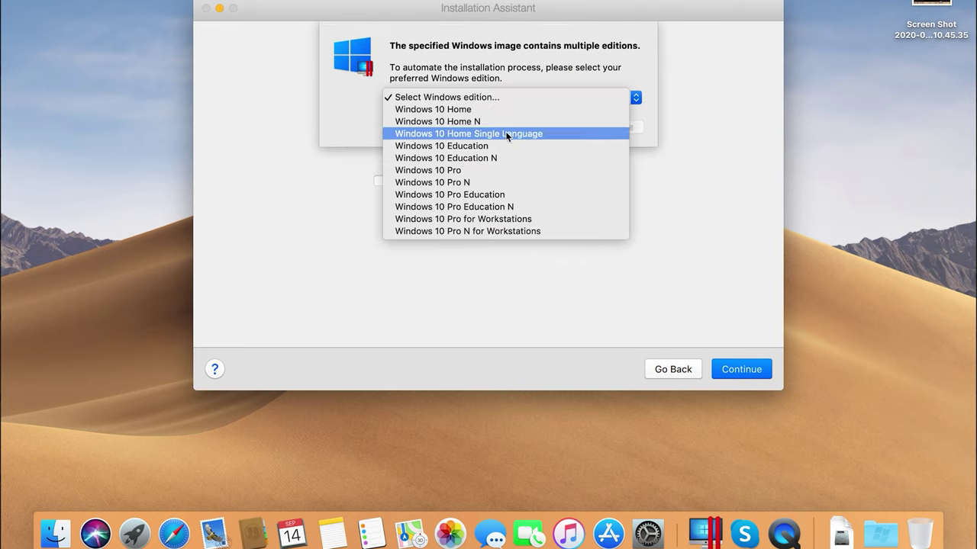
pyautogui.click(465, 169)
pyautogui.click(614, 128)
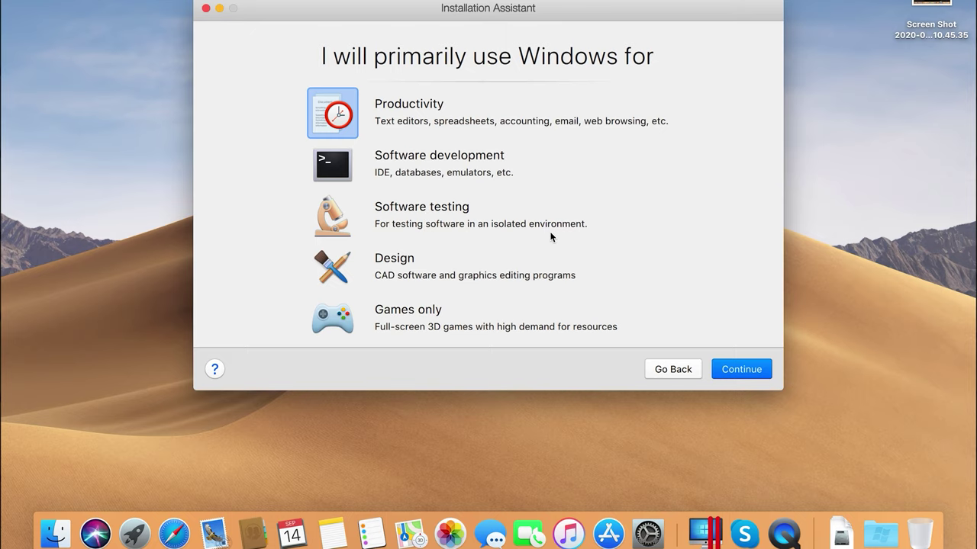
pyautogui.click(746, 370)
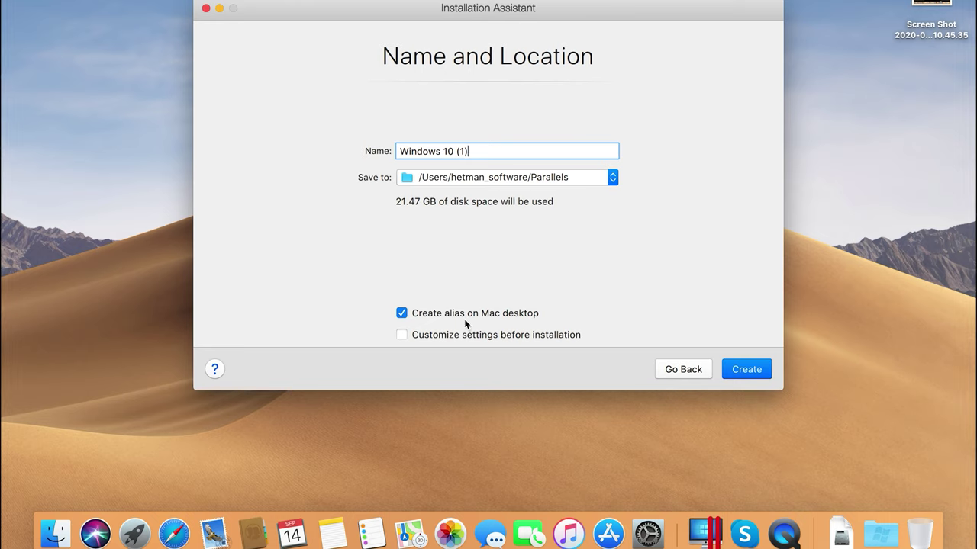
# Create the Windows 10 (1) virtual machine and boot it from the Parallels Dock icon.
pyautogui.click(752, 375)
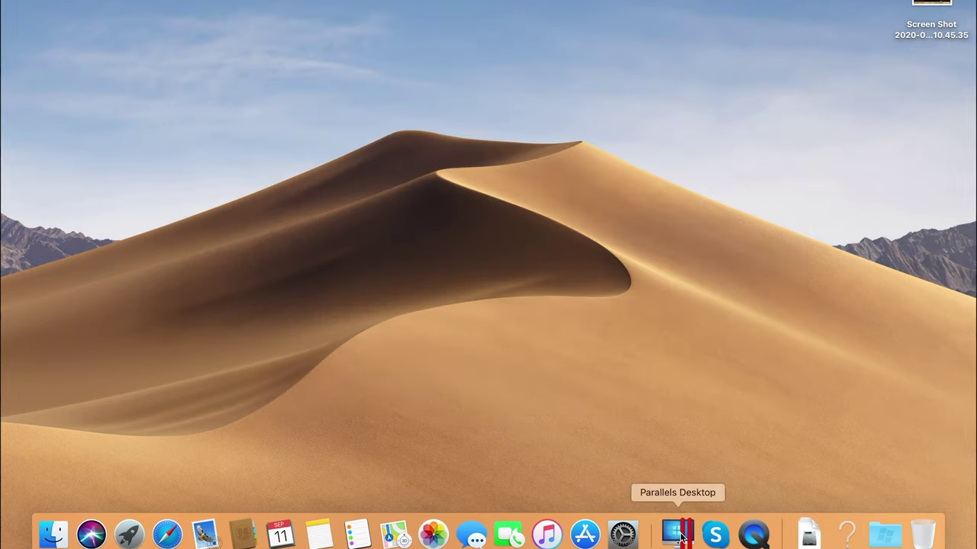
pyautogui.click(682, 537)
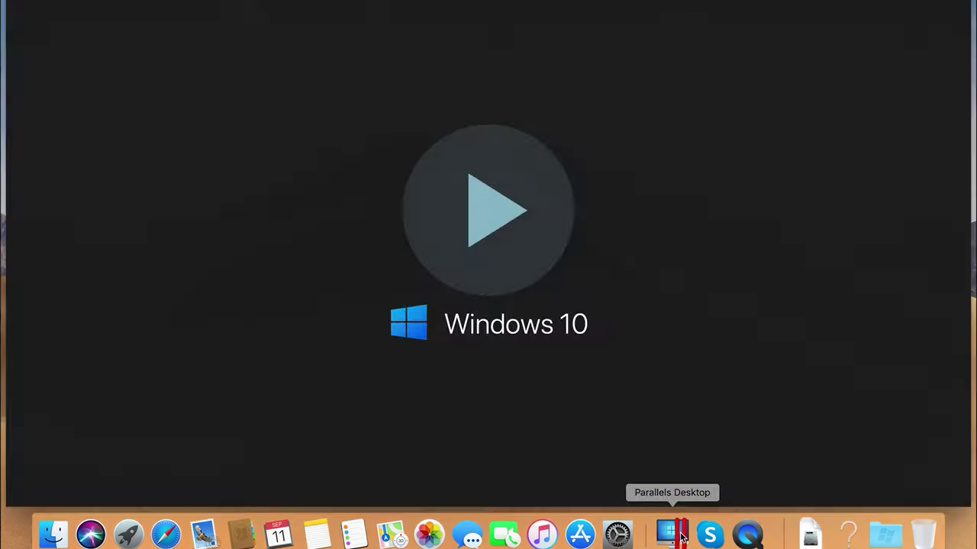
pyautogui.click(498, 227)
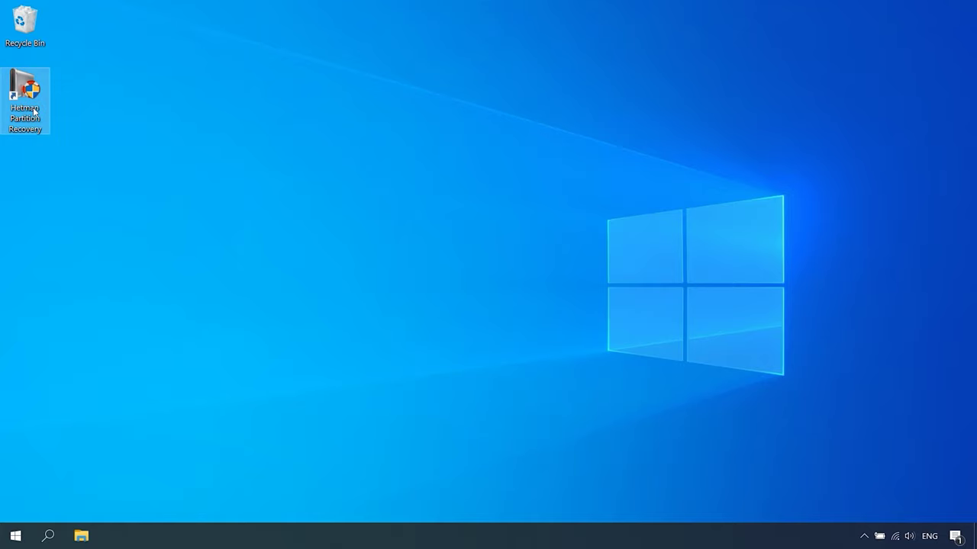
# Launch Hetman Partition Recovery and select Disk 0's 9.19 GB APFS Container 1 (Test) partition.
pyautogui.doubleClick(24, 112)
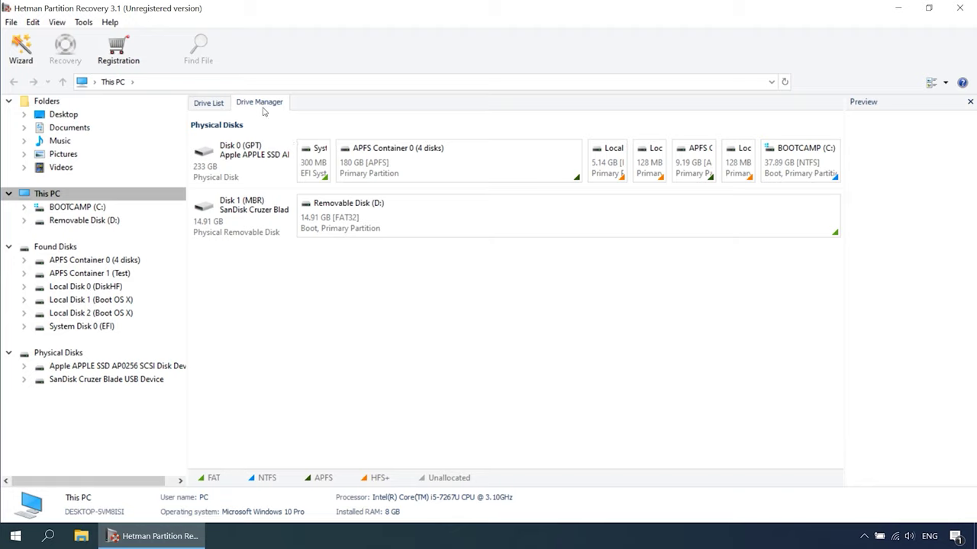
pyautogui.click(246, 168)
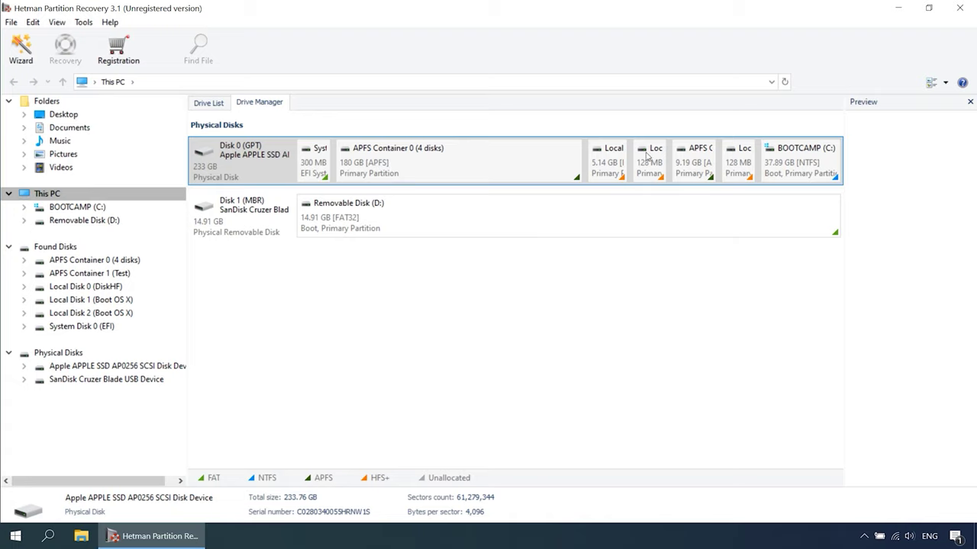
pyautogui.click(702, 161)
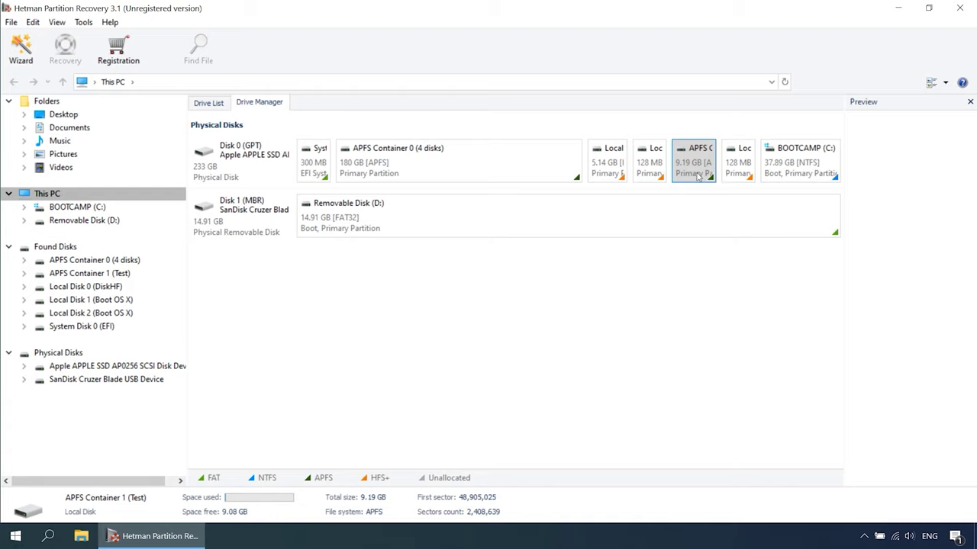
# Open APFS Container 1 (Test) for analysis and connect the Cruzer Blade USB drive to Windows 10.
pyautogui.rightClick(699, 172)
pyautogui.click(712, 181)
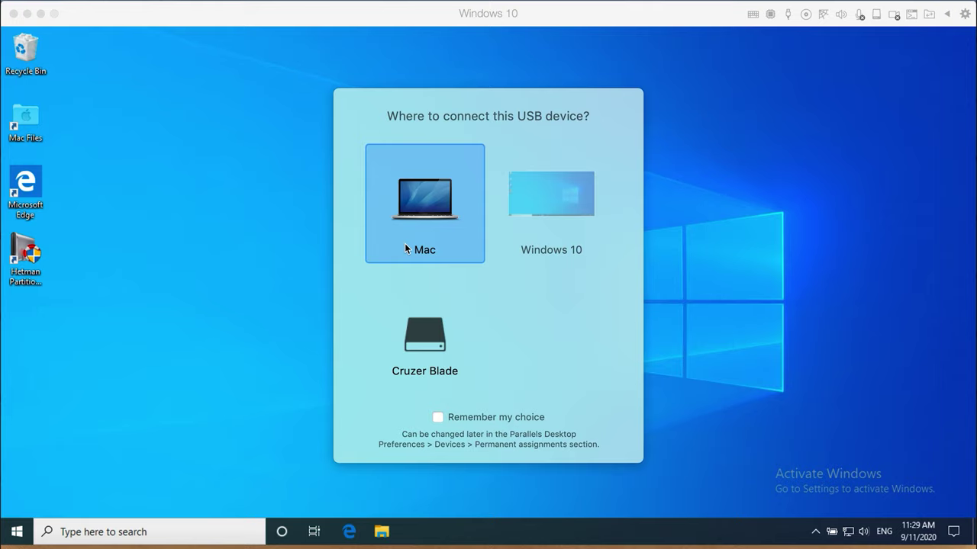
pyautogui.click(534, 230)
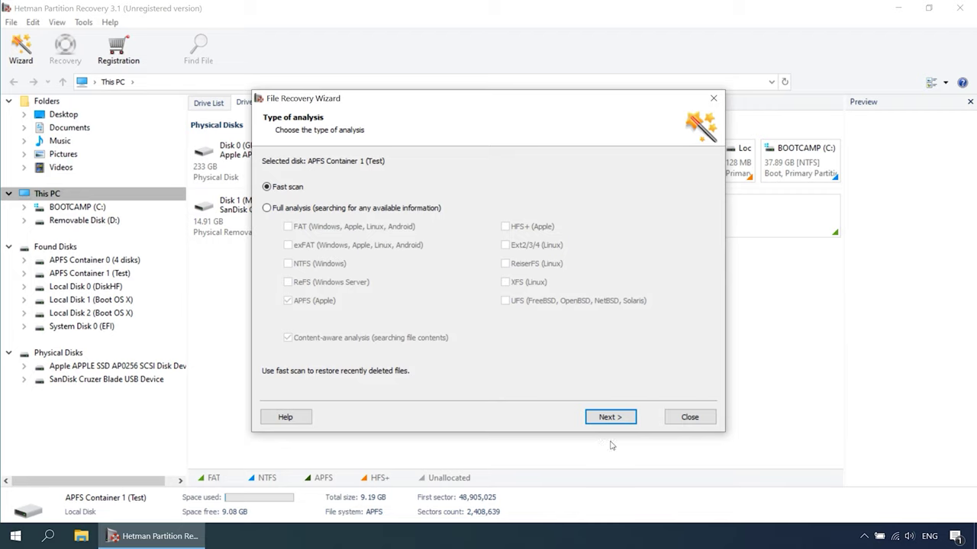
# Fast-scan APFS Container 1 (Test), then start a full analysis with content-aware analysis turned off.
pyautogui.click(624, 418)
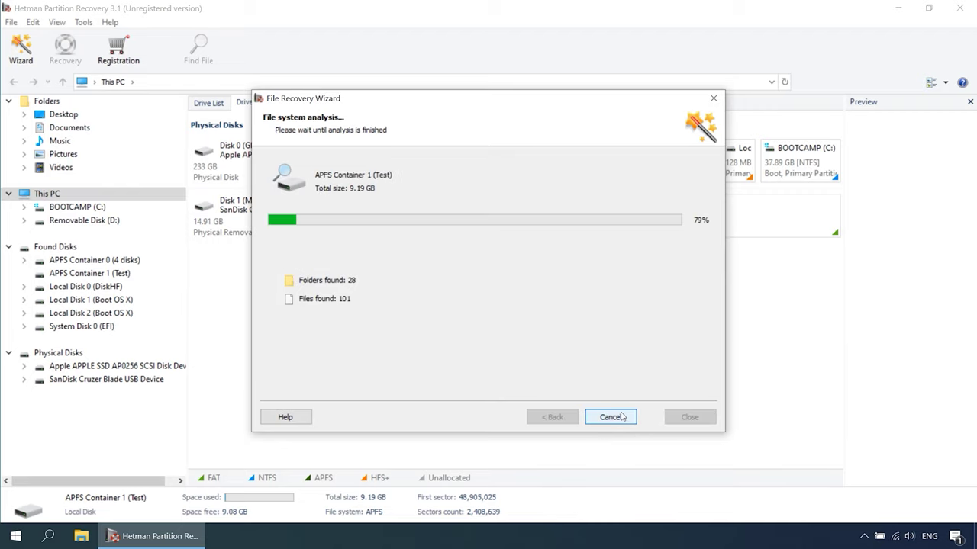
pyautogui.click(591, 417)
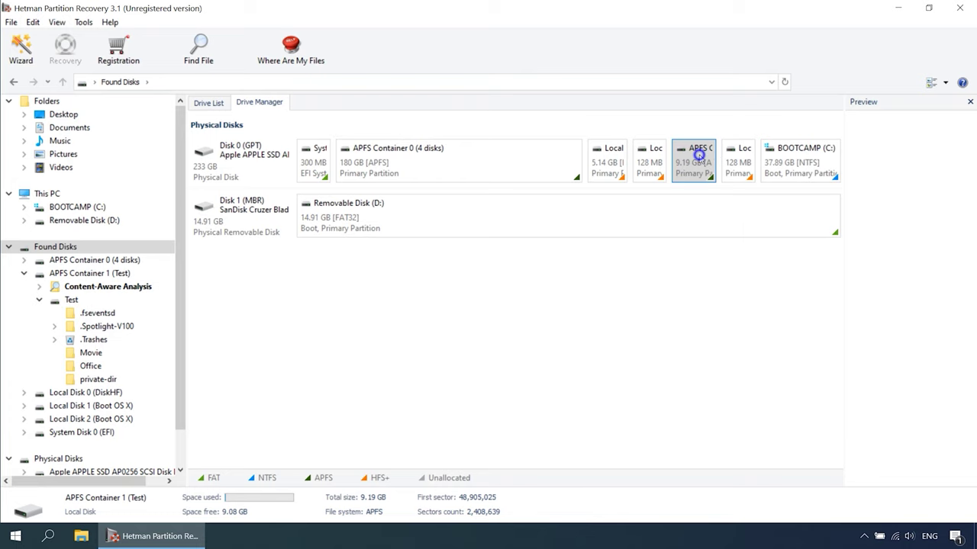
pyautogui.rightClick(693, 150)
pyautogui.click(727, 177)
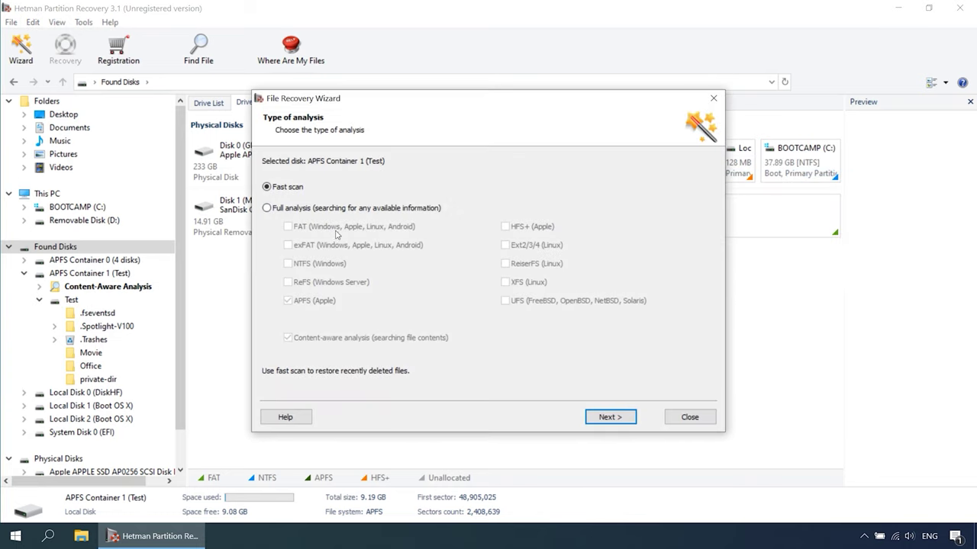
pyautogui.click(302, 208)
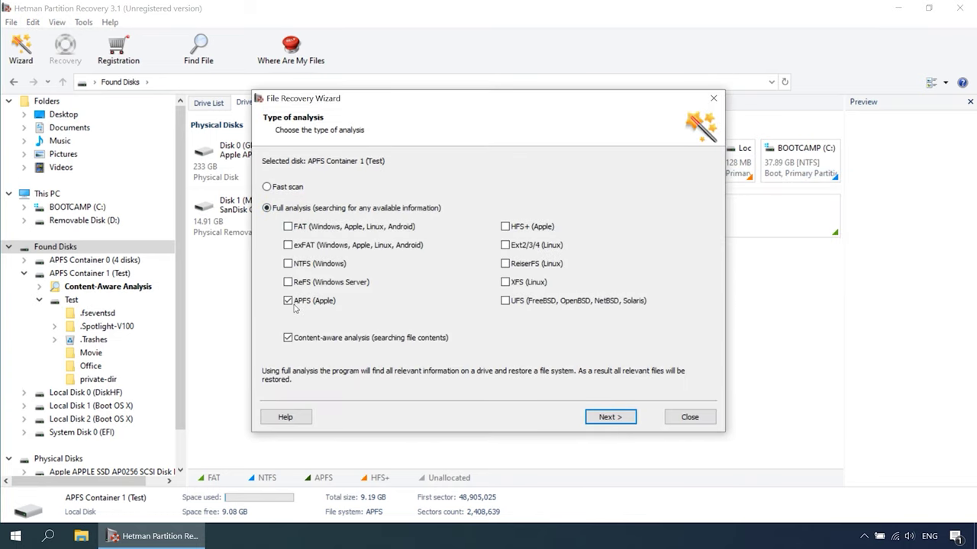
pyautogui.click(296, 337)
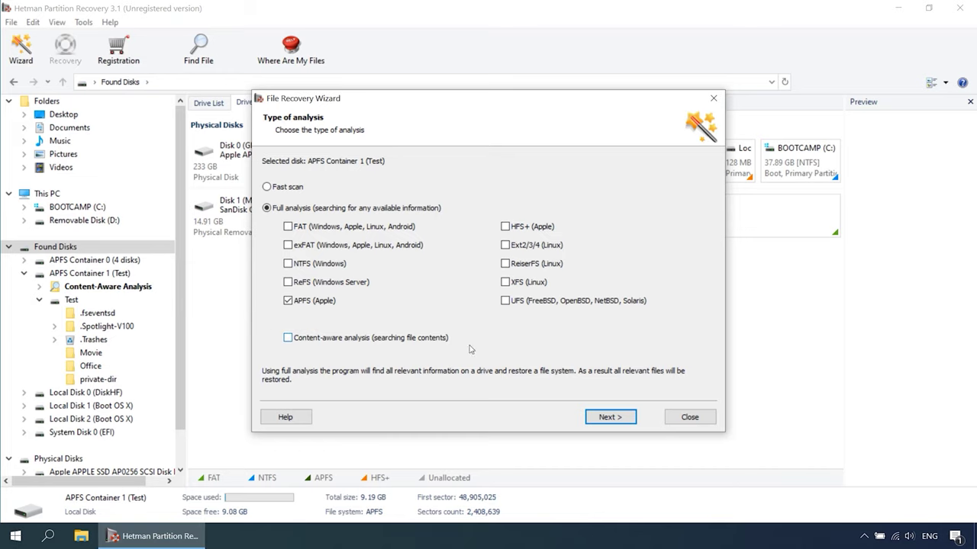
pyautogui.click(611, 417)
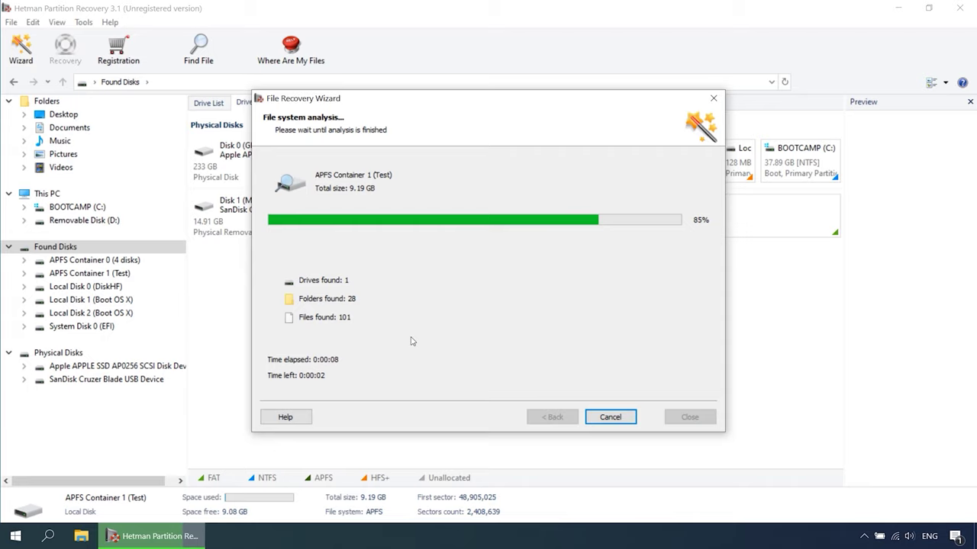
# Close the finished analysis and open the APFS Container's Test folder.
pyautogui.click(612, 420)
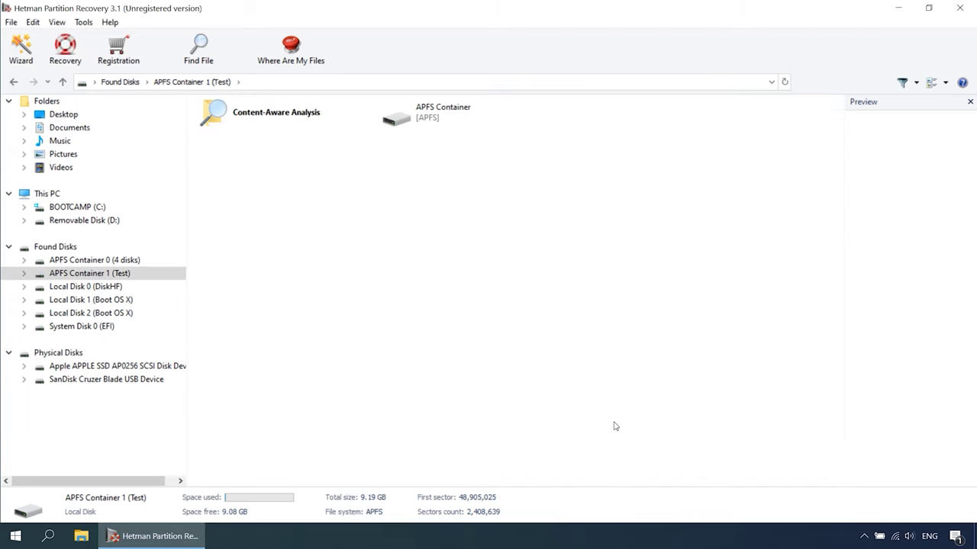
pyautogui.doubleClick(450, 120)
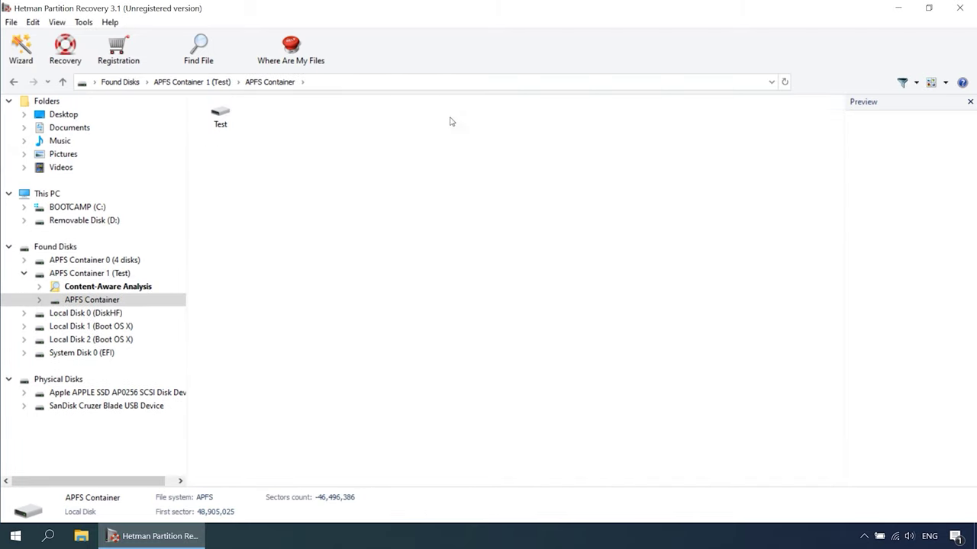
pyautogui.doubleClick(235, 121)
# Select two deleted videos, two documents, and the Office and Movie folders, then recover them to hard disk.
pyautogui.moveTo(752, 205); pyautogui.dragTo(553, 115)
pyautogui.keyDown('ctrl'); pyautogui.click(416, 114); pyautogui.keyUp('ctrl')
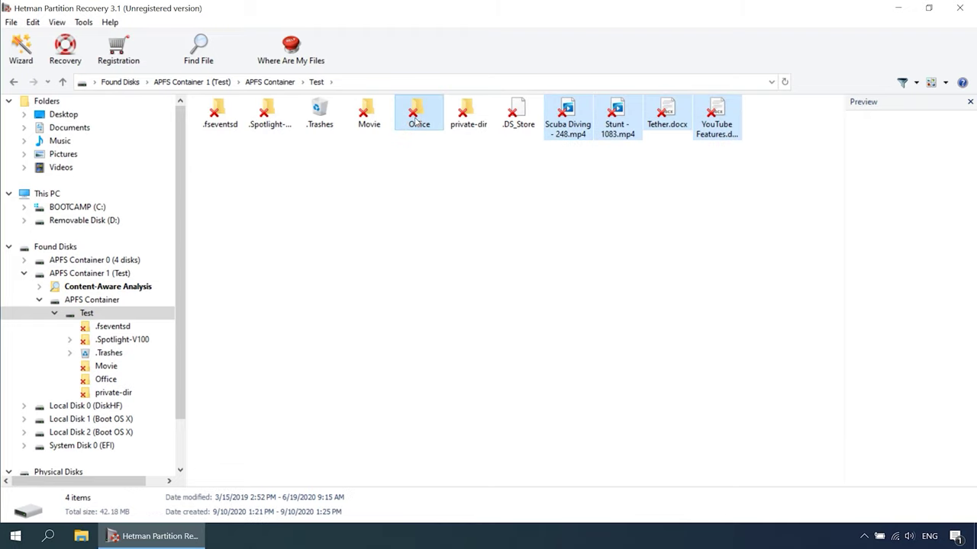
pyautogui.keyDown('ctrl'); pyautogui.click(372, 115); pyautogui.keyUp('ctrl')
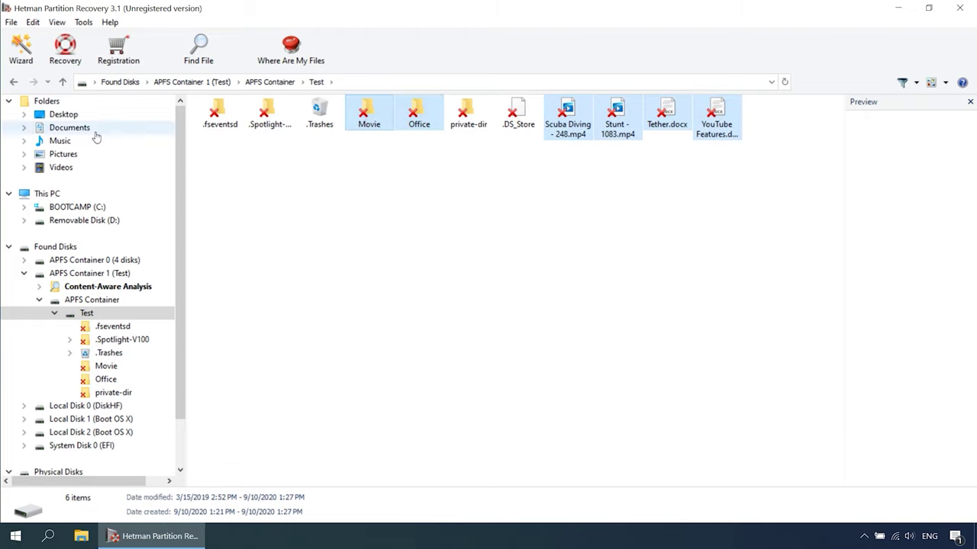
pyautogui.click(67, 52)
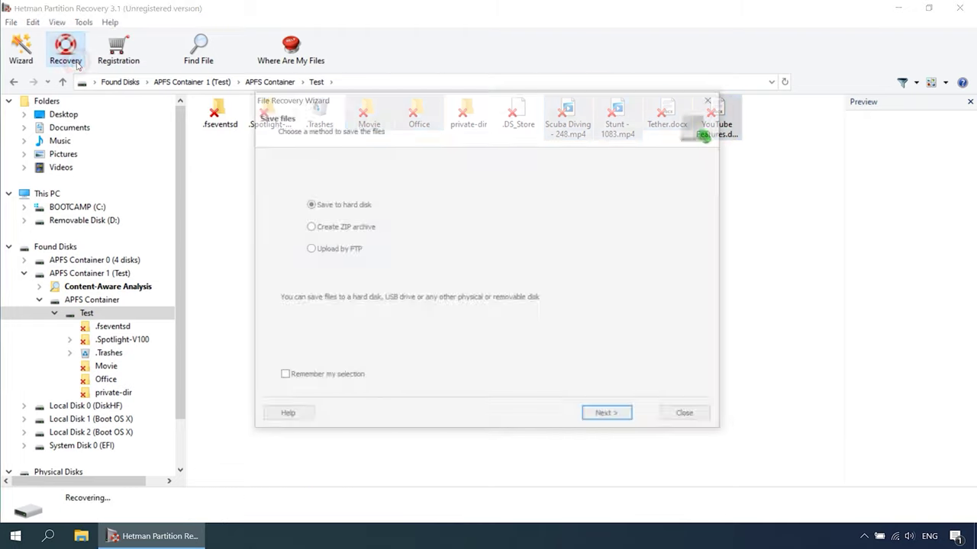
pyautogui.click(607, 418)
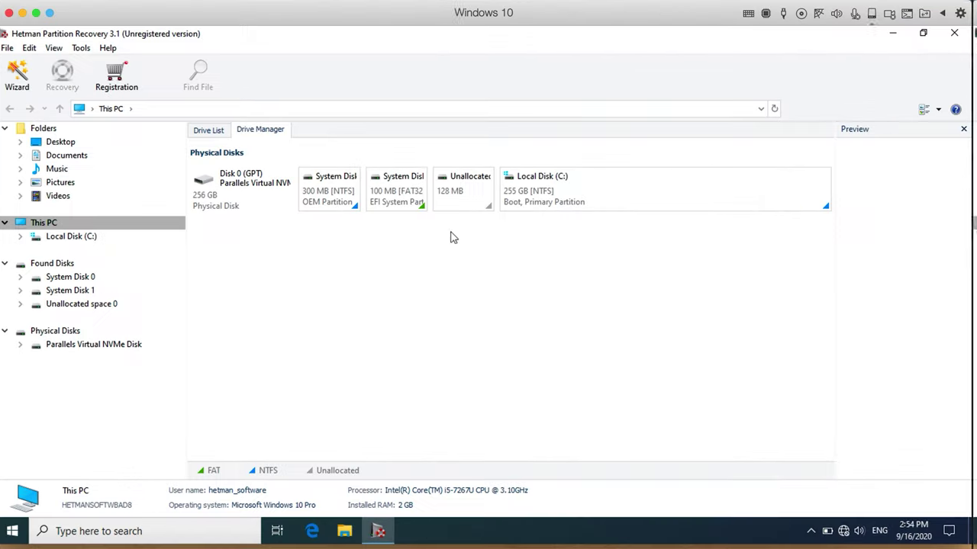
# Save a full image of the 300 MB System Disk 0 as System Disk 0.dsk on drive C.
pyautogui.click(348, 191)
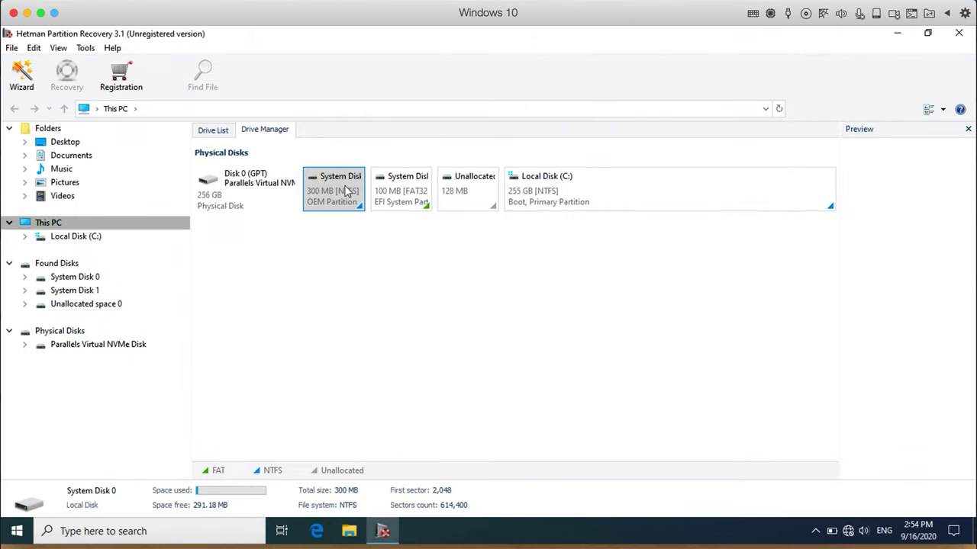
pyautogui.rightClick(346, 191)
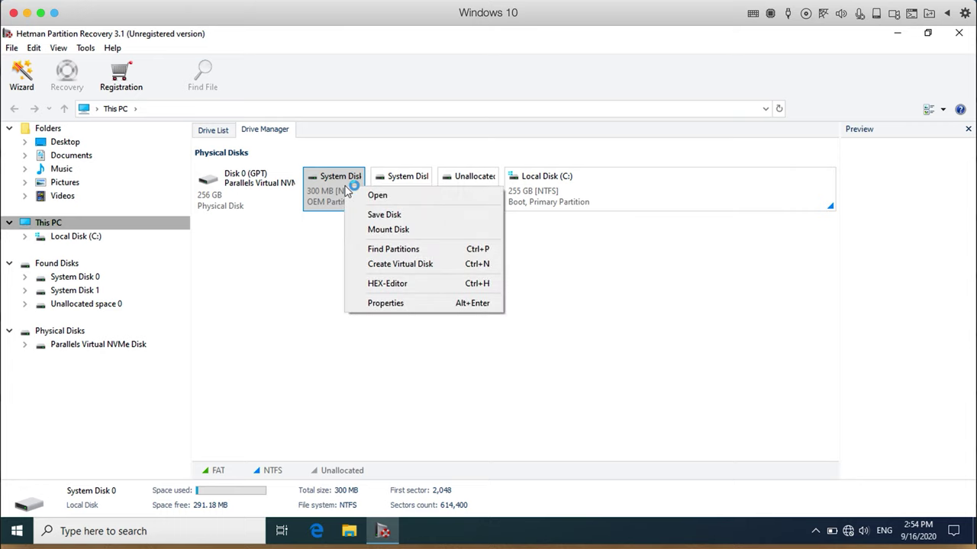
pyautogui.click(397, 215)
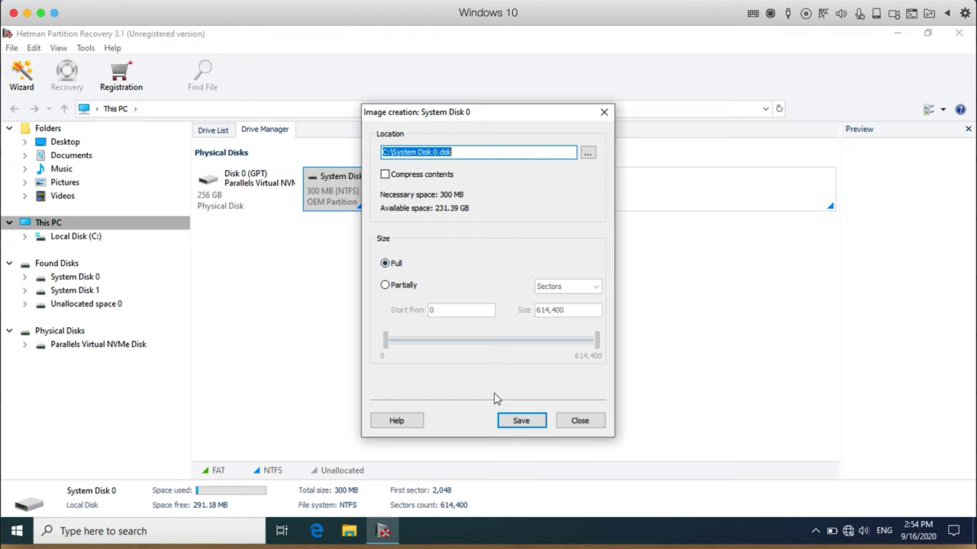
pyautogui.click(526, 425)
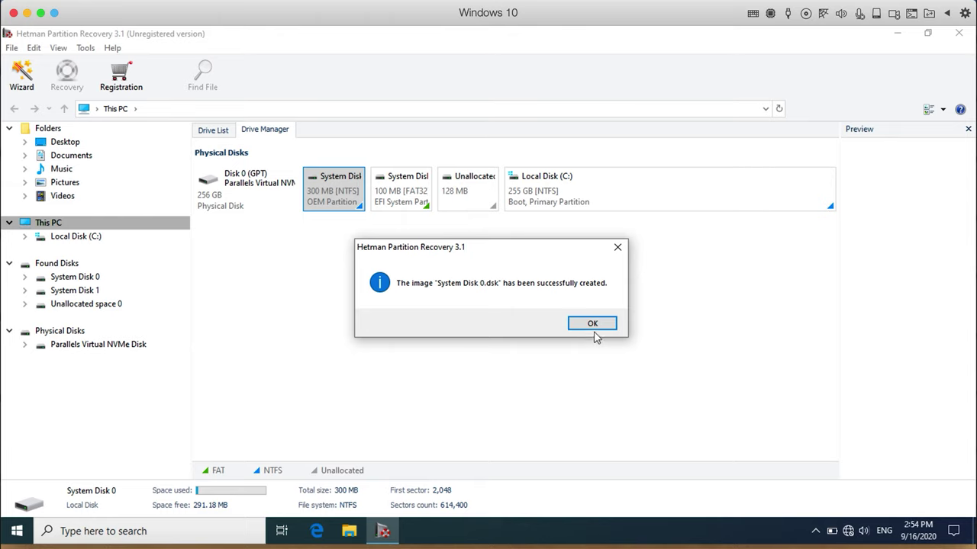
pyautogui.click(593, 325)
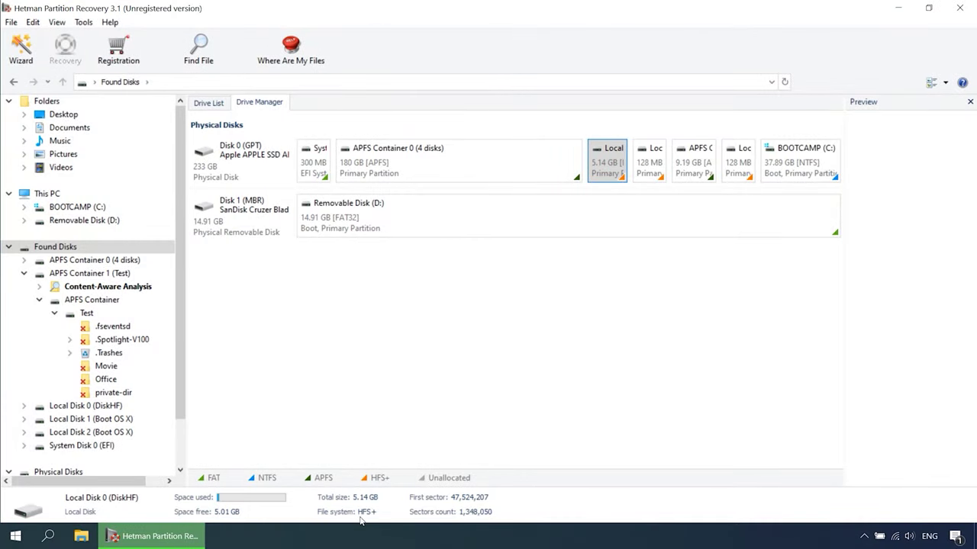
# Fast-scan Local Disk 0 (DiskHF) and show the found files as large thumbnails.
pyautogui.rightClick(609, 154)
pyautogui.click(632, 158)
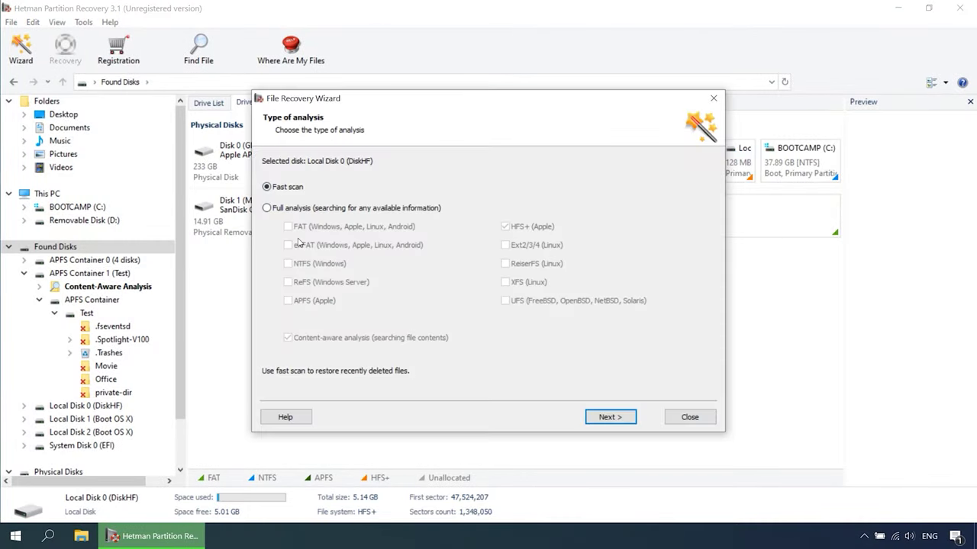
pyautogui.click(608, 417)
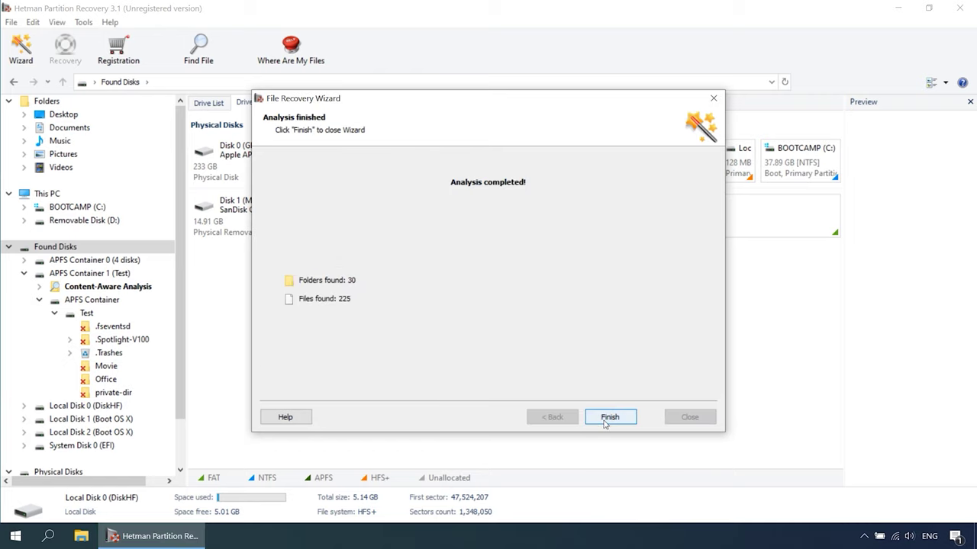
pyautogui.click(607, 418)
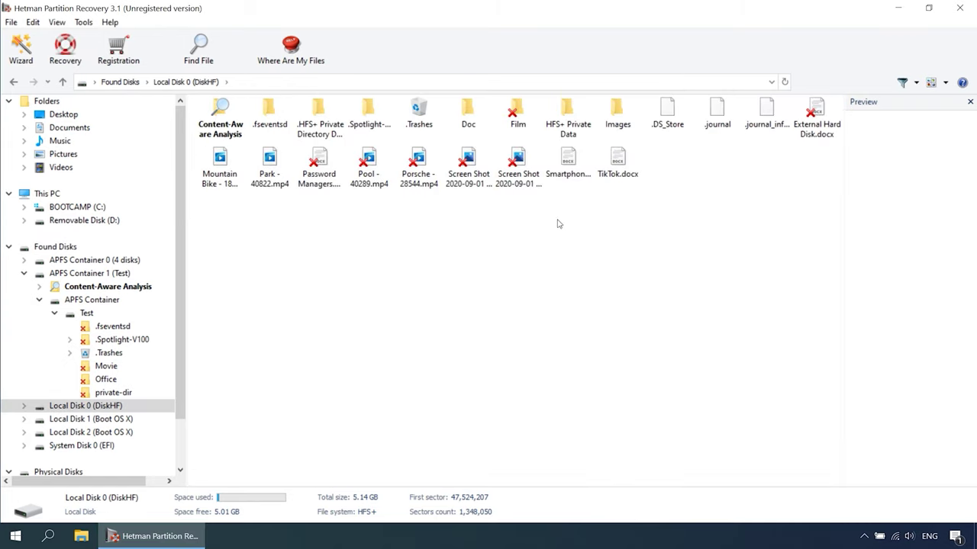
pyautogui.click(945, 83)
pyautogui.click(930, 103)
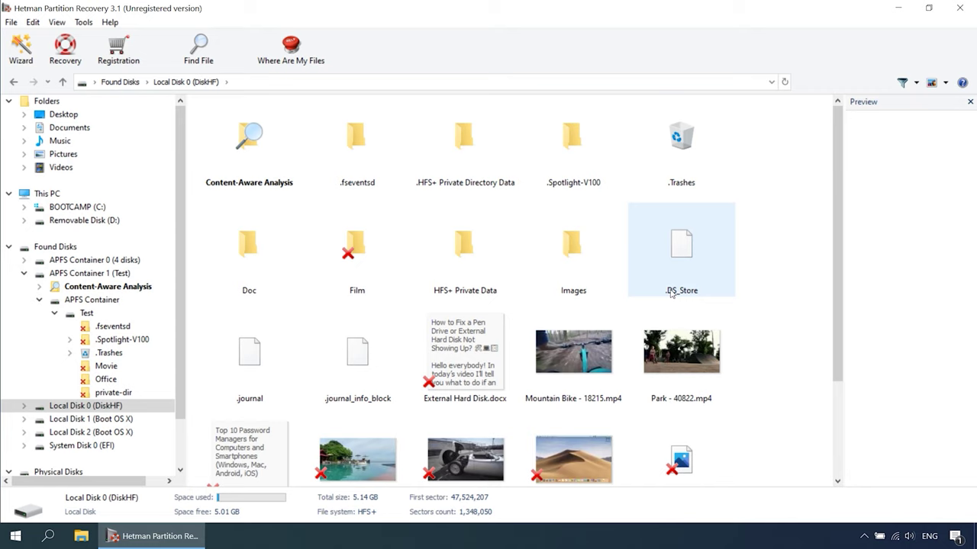
# Preview the deleted Porsche - 28544, Park - 40822 and Pool - 40289 videos.
pyautogui.scroll(-2, 774, 256)
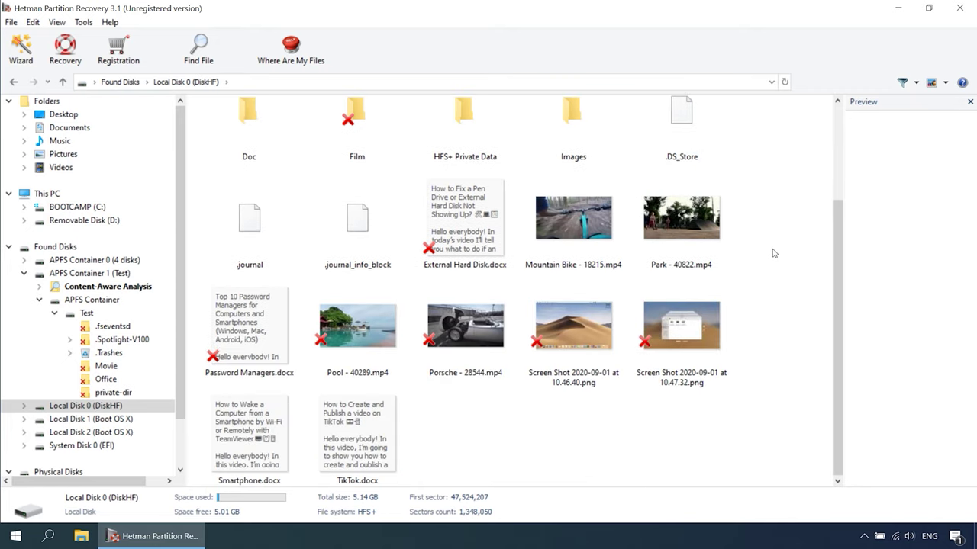
pyautogui.click(557, 335)
pyautogui.click(470, 334)
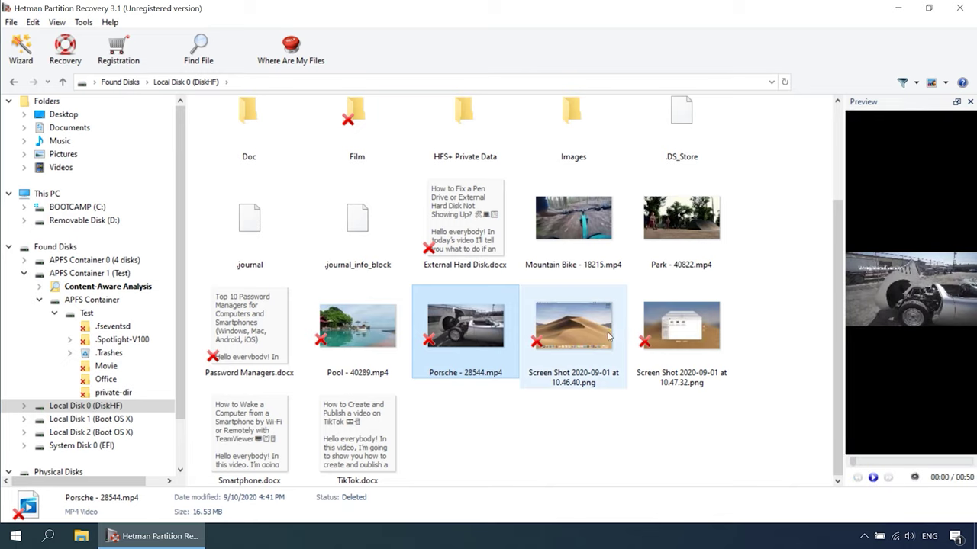
pyautogui.click(677, 242)
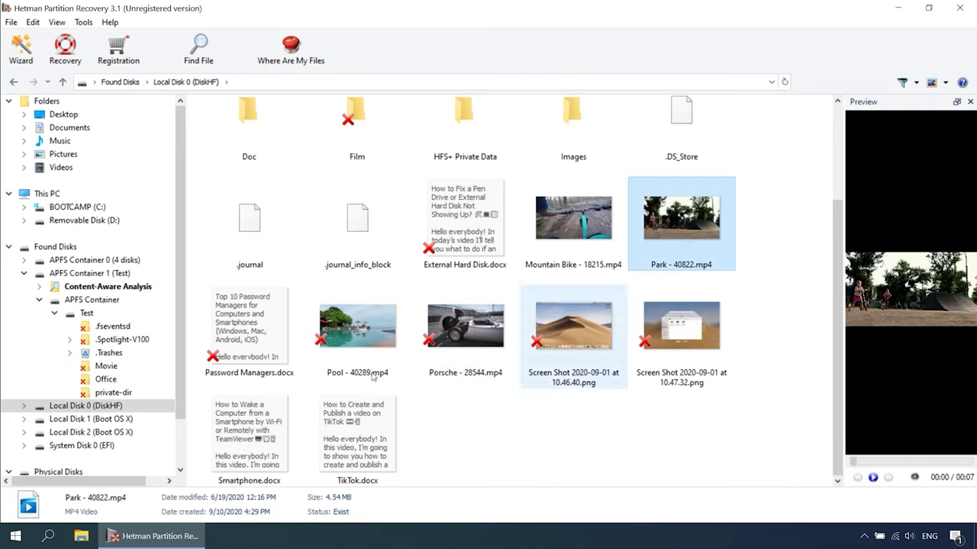
pyautogui.click(357, 330)
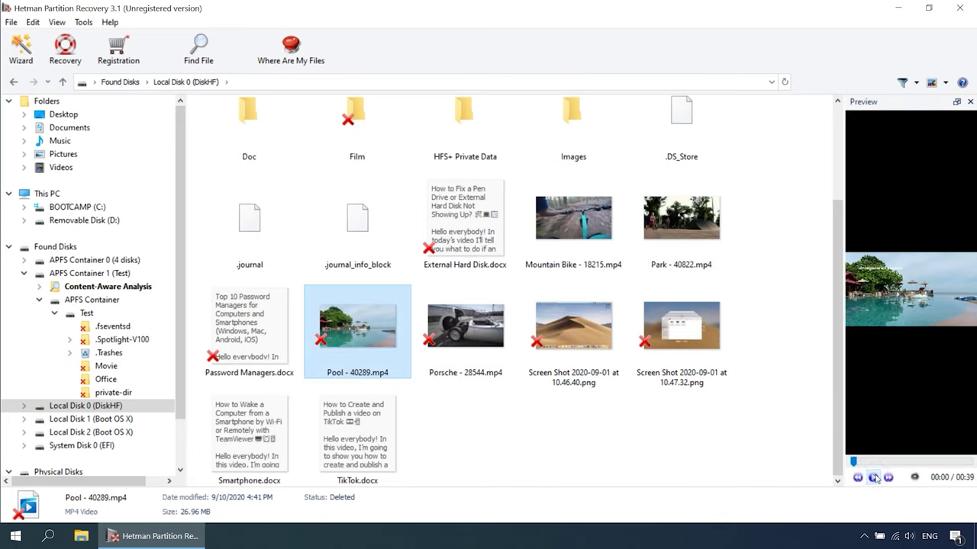
# Select Password Managers, Pool, Porsche and both Screen Shot files.
pyautogui.click(448, 462)
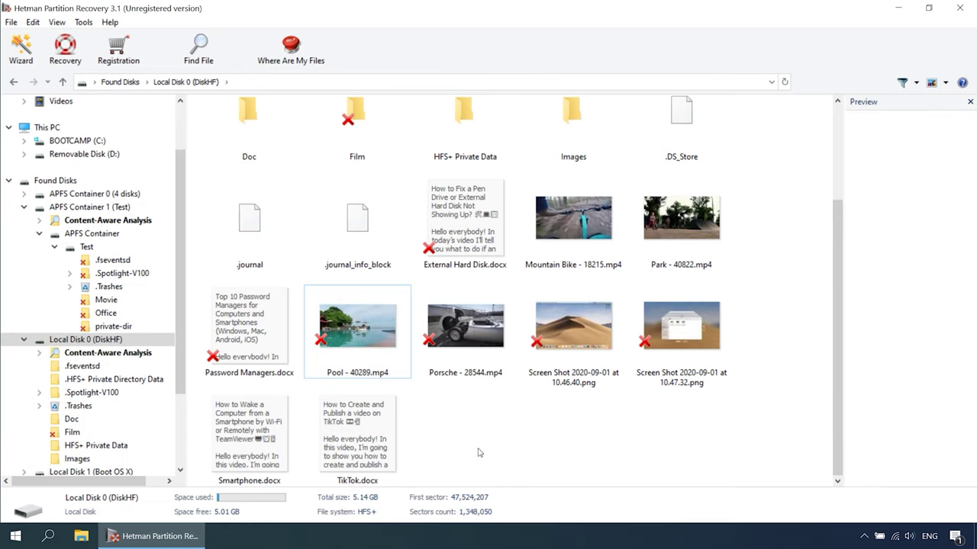
pyautogui.scroll(2, 479, 453)
pyautogui.scroll(-2, 797, 335)
pyautogui.moveTo(795, 325); pyautogui.dragTo(229, 366)
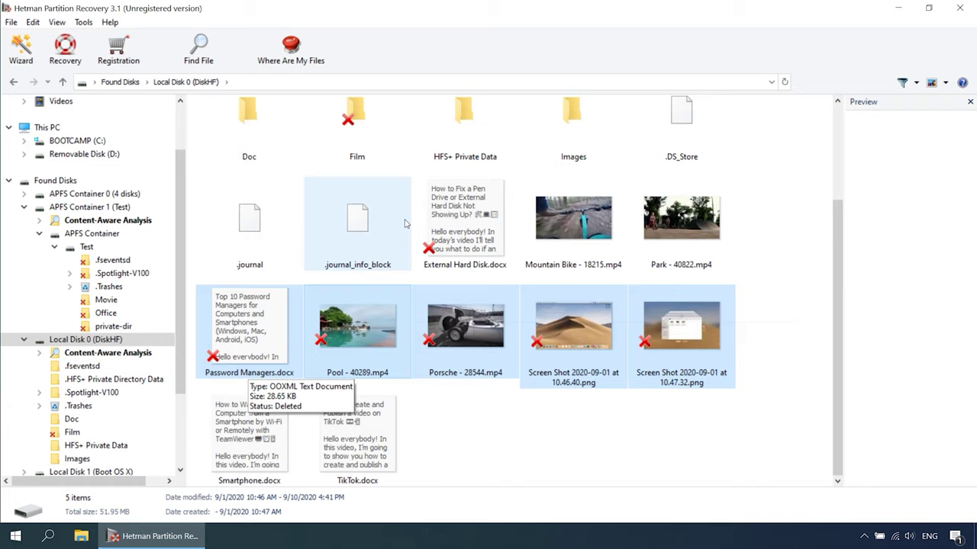